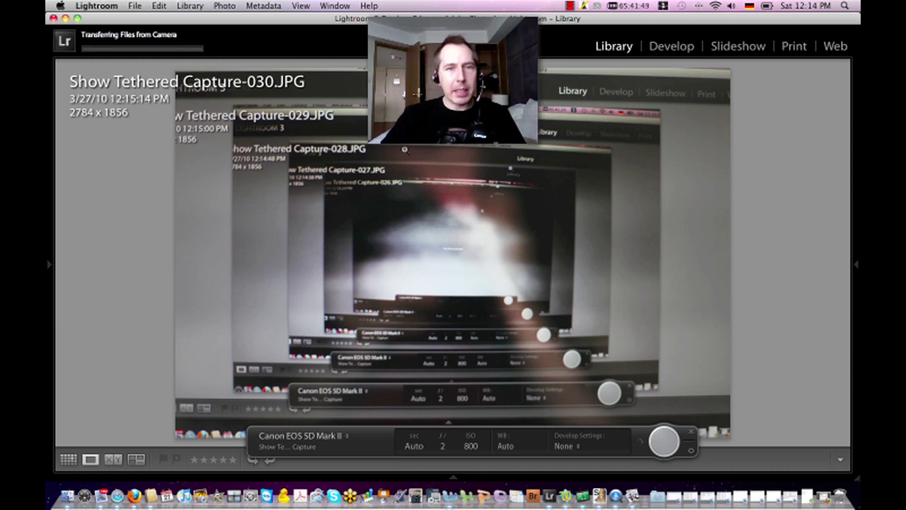
- Show the File menu's Tethered Capture options while the next shot, Show Tethered Capture-031.JPG, imports
click(135, 6)
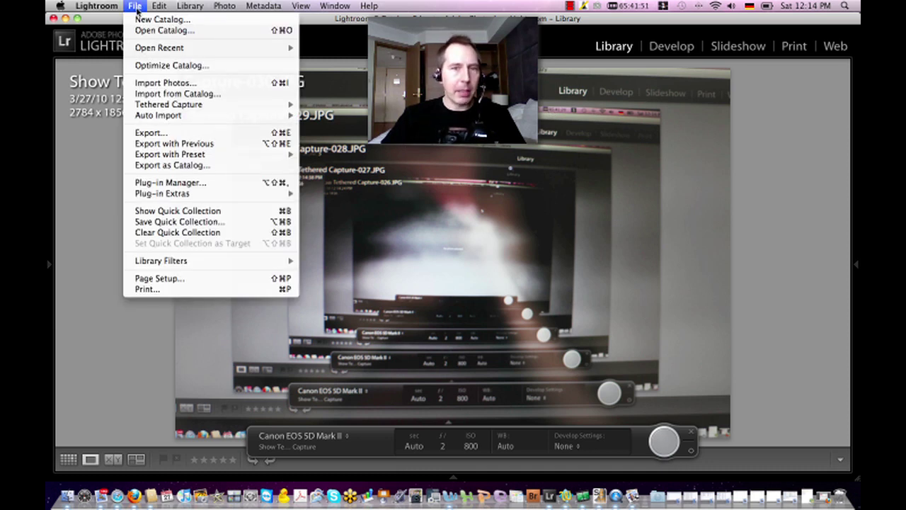
mouse_move(169, 104)
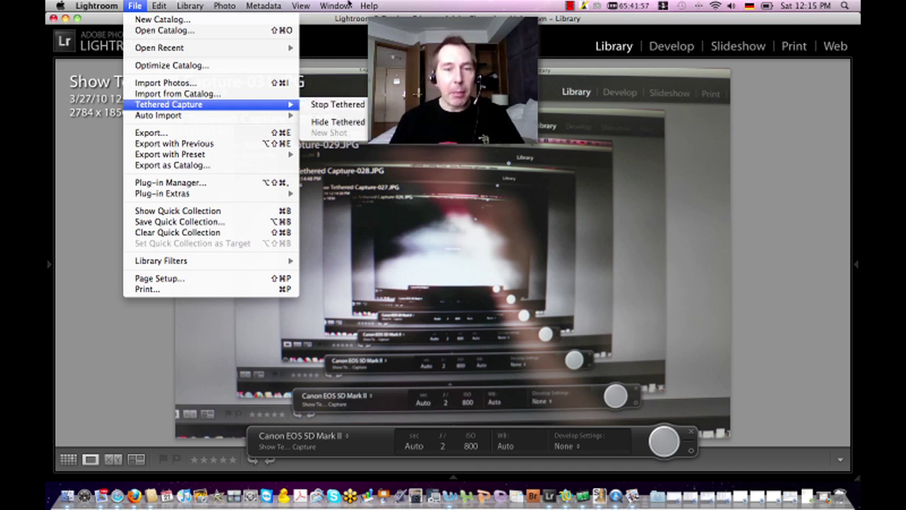
- Dismiss the tethered-capture options without ending capture, keeping Show Tethered Capture-031.JPG in the loupe
click(271, 20)
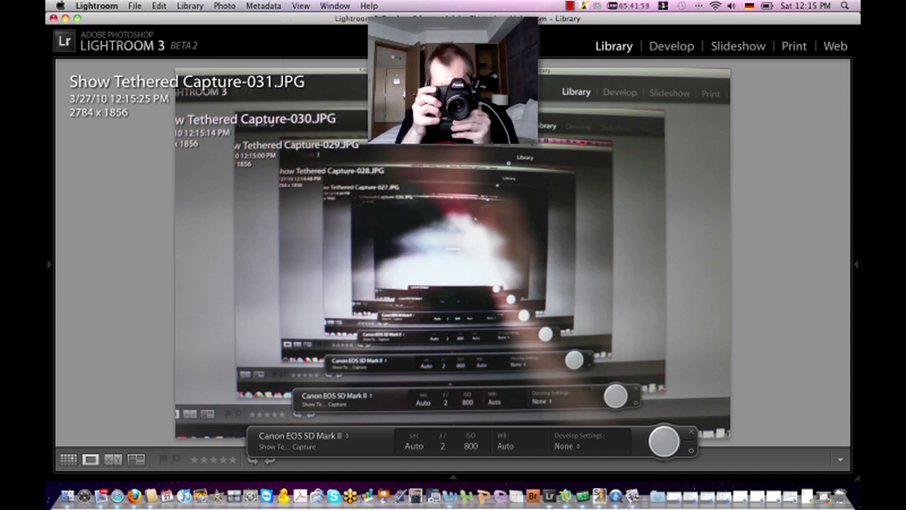